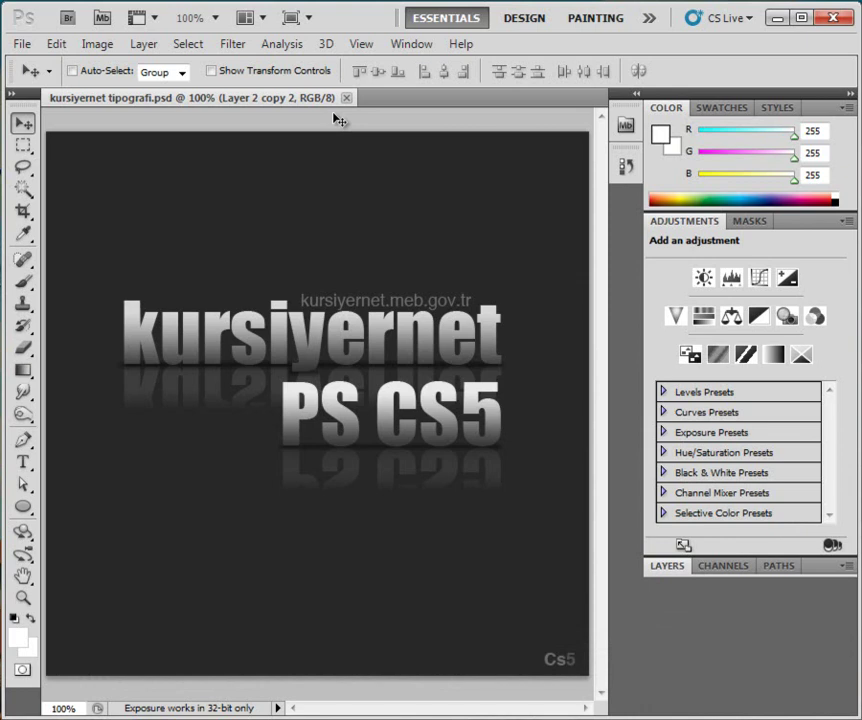
- Launch the Web Photo Gallery builder from the File > Automate commands
left_click(21, 43)
mouse_move(52, 491)
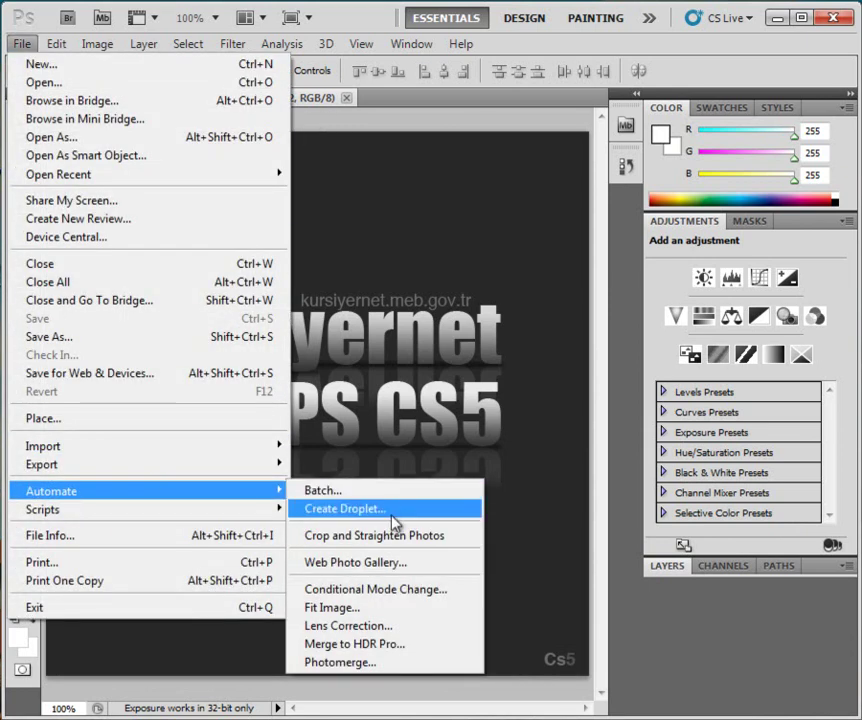
left_click(418, 566)
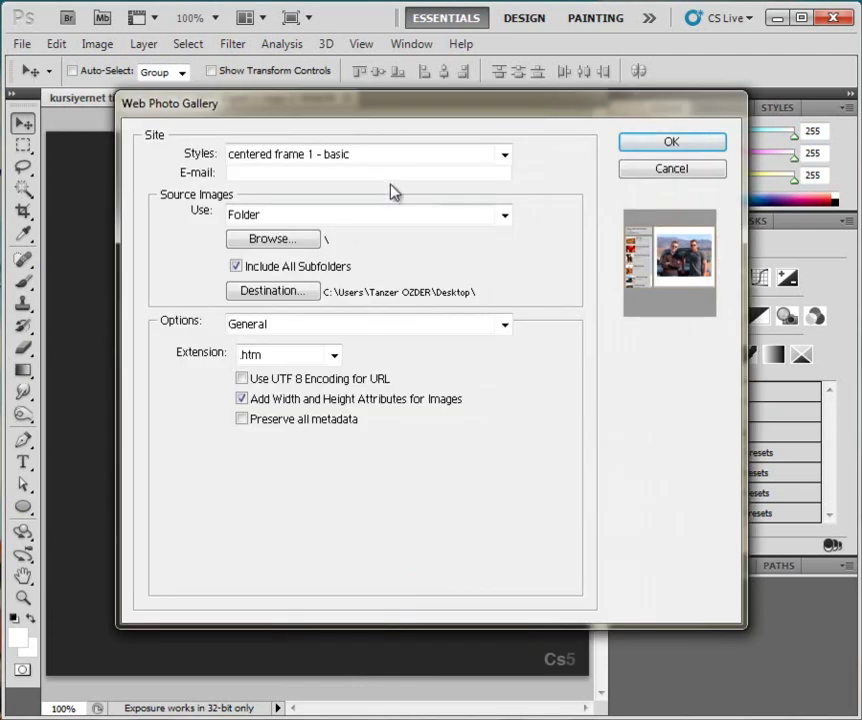
- Preview several gallery styles, then settle on 'dotted border - black on white'
left_click(400, 158)
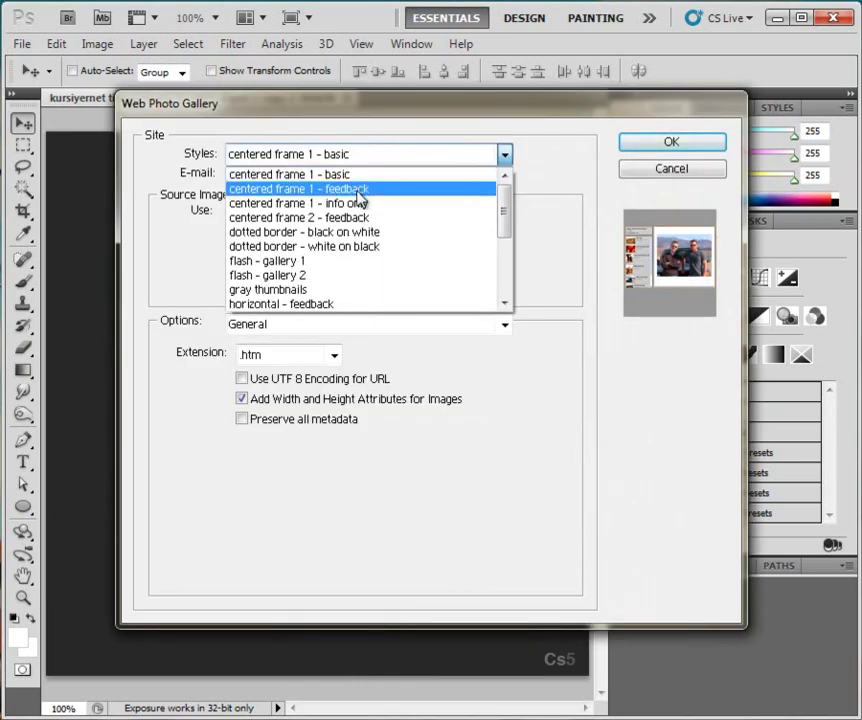
left_click(357, 190)
left_click(360, 158)
left_click(360, 175)
key("Down")
key("Down")
key("Down")
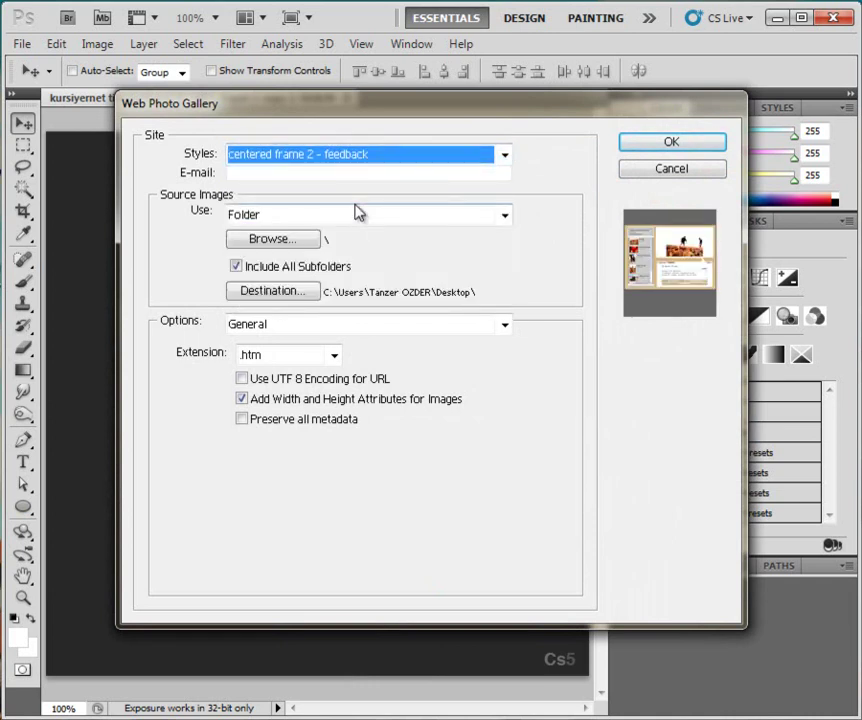
key("Down")
key("Down")
key("Down")
key("Down")
key("Down")
key("Down")
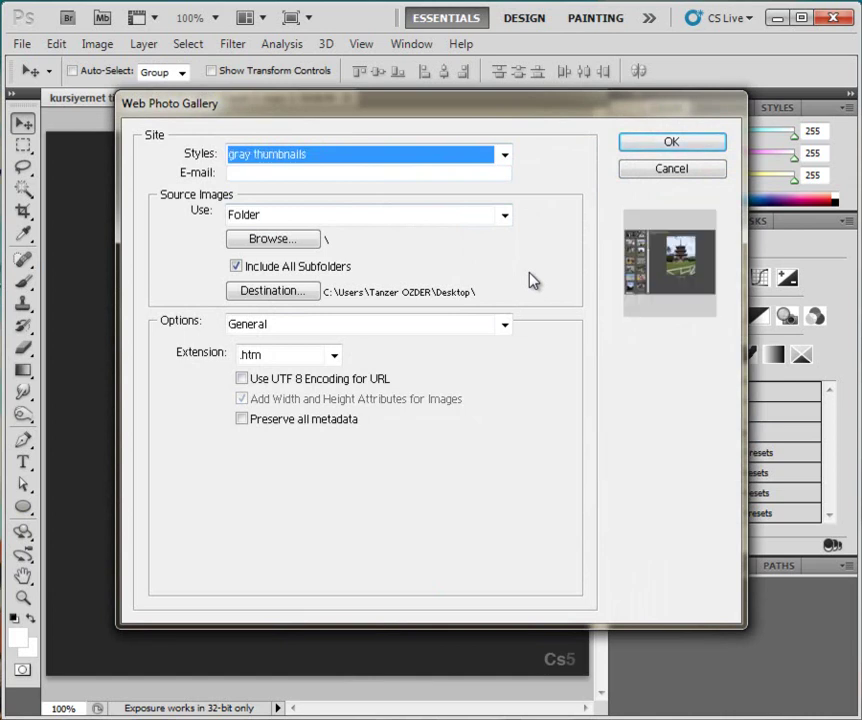
key("Down")
key("Down")
key("Down")
key("Down")
key("Down")
key("Down")
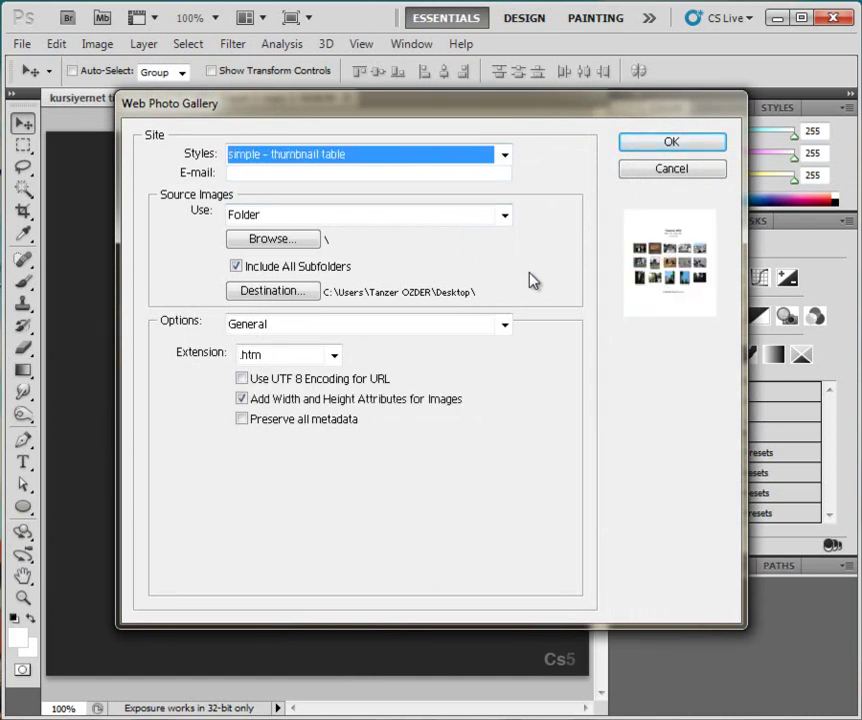
left_click(437, 158)
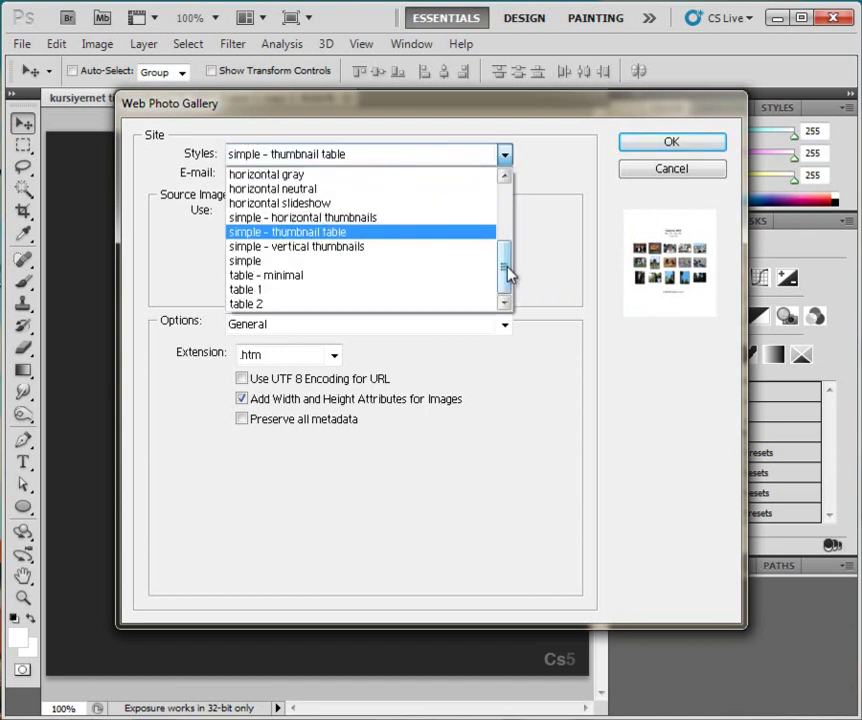
left_click_drag(506, 266, 508, 200)
left_click(393, 232)
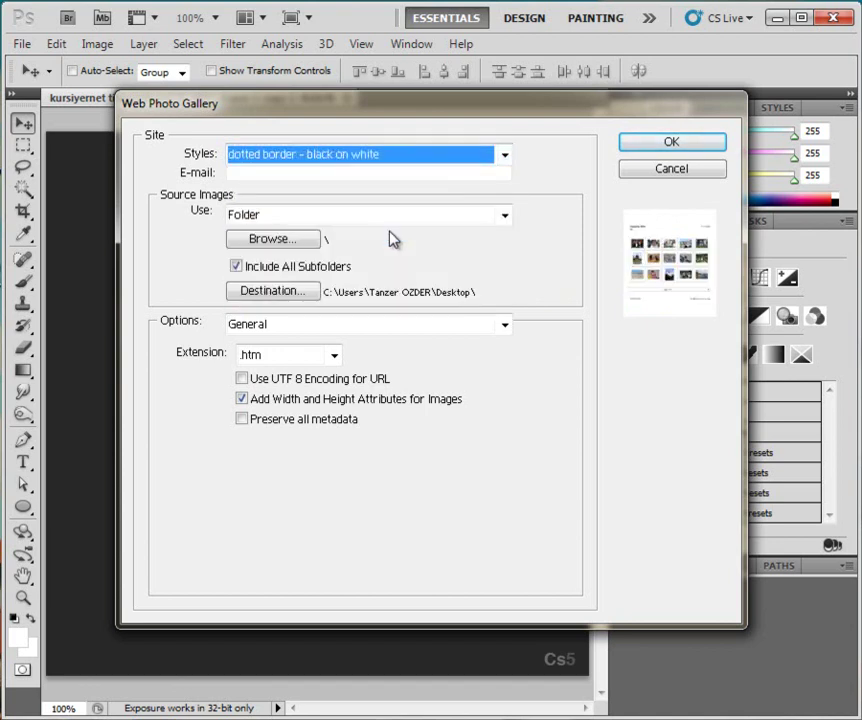
- Enter the contact e-mail address and choose görseller > Fotoğraflar as the source folder
left_click(285, 172)
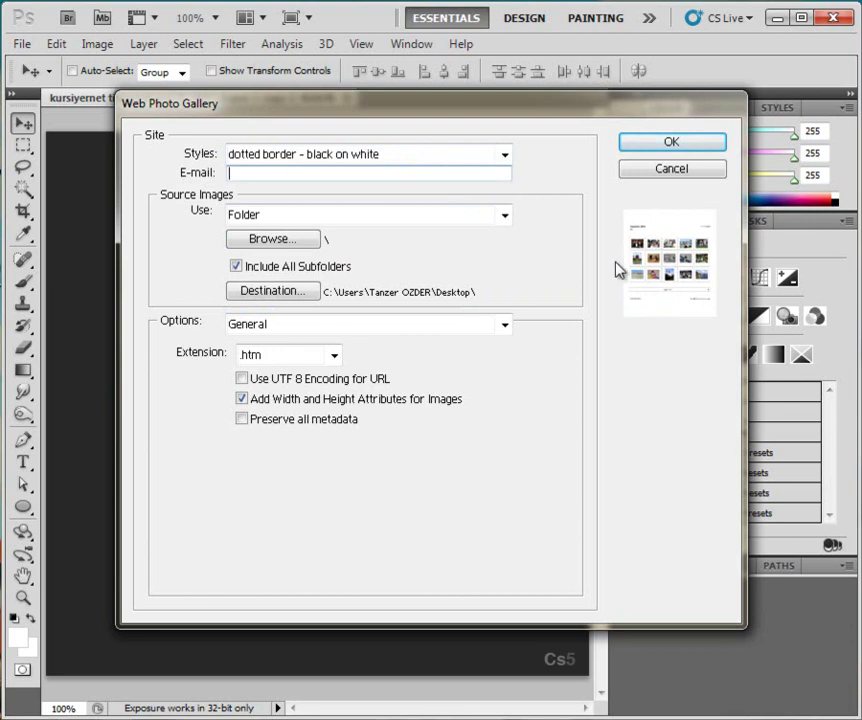
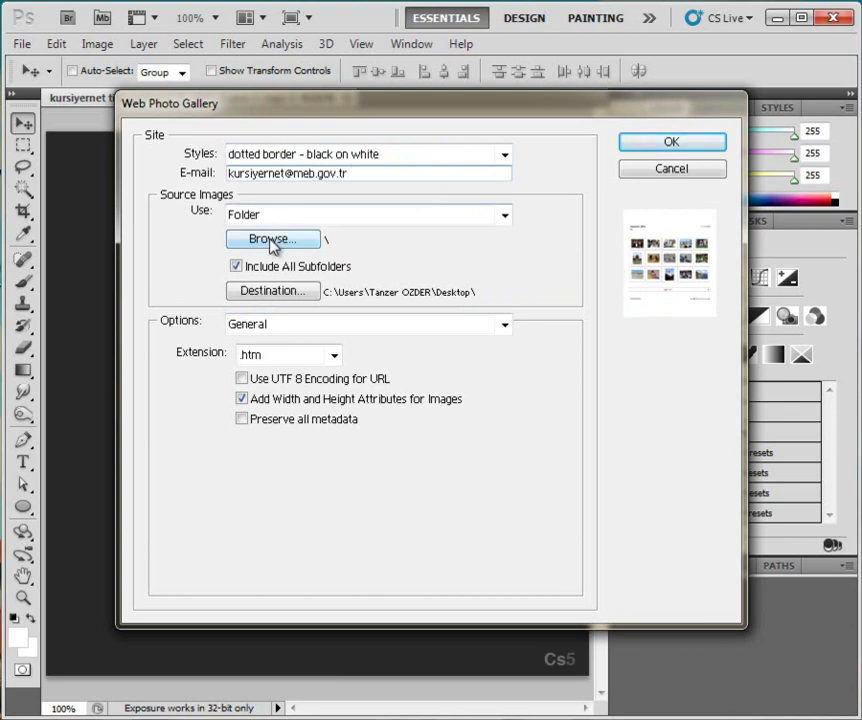
left_click(272, 246)
left_click_drag(656, 171, 428, 195)
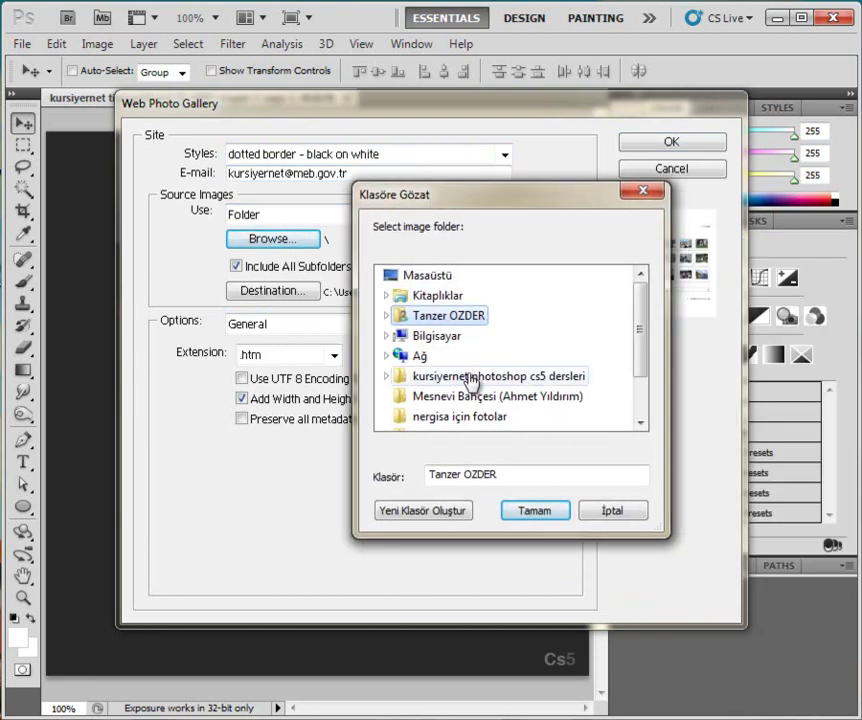
left_click(388, 376)
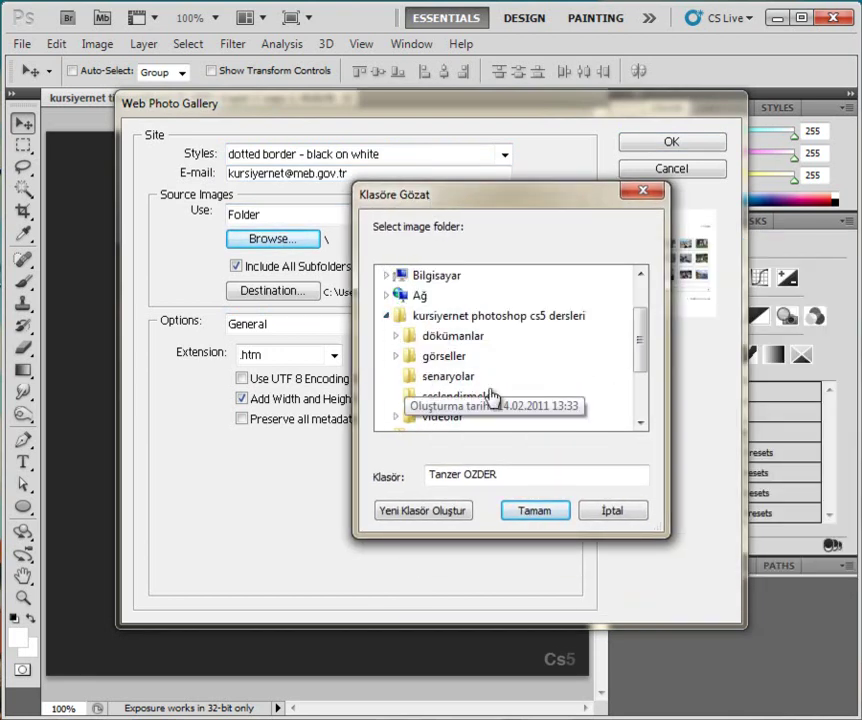
left_click(396, 356)
left_click(455, 376)
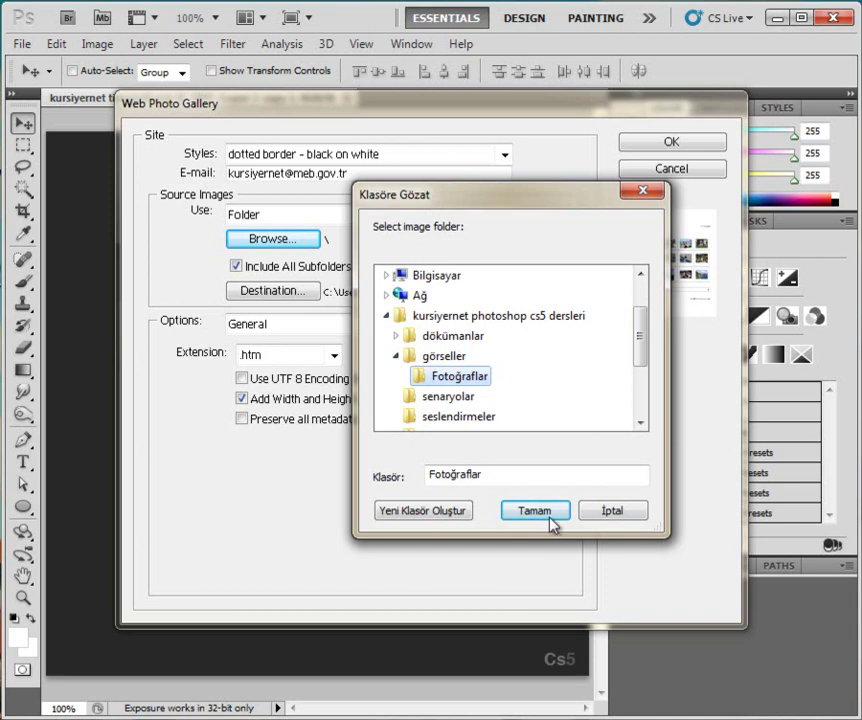
left_click(534, 511)
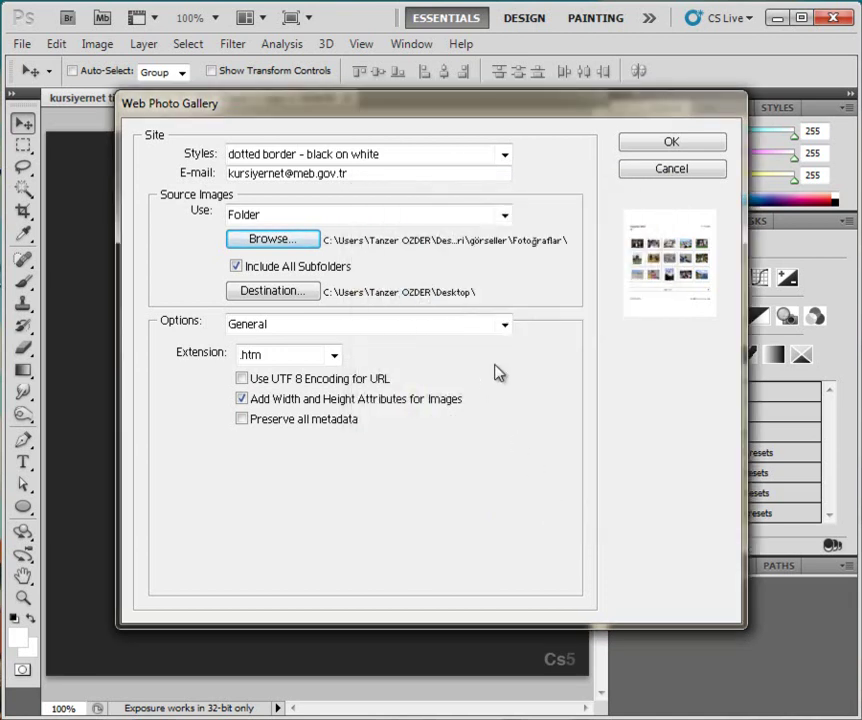
- Include subfolder images and name the gallery folder 'web foto galeri' on the Desktop
left_click(239, 270)
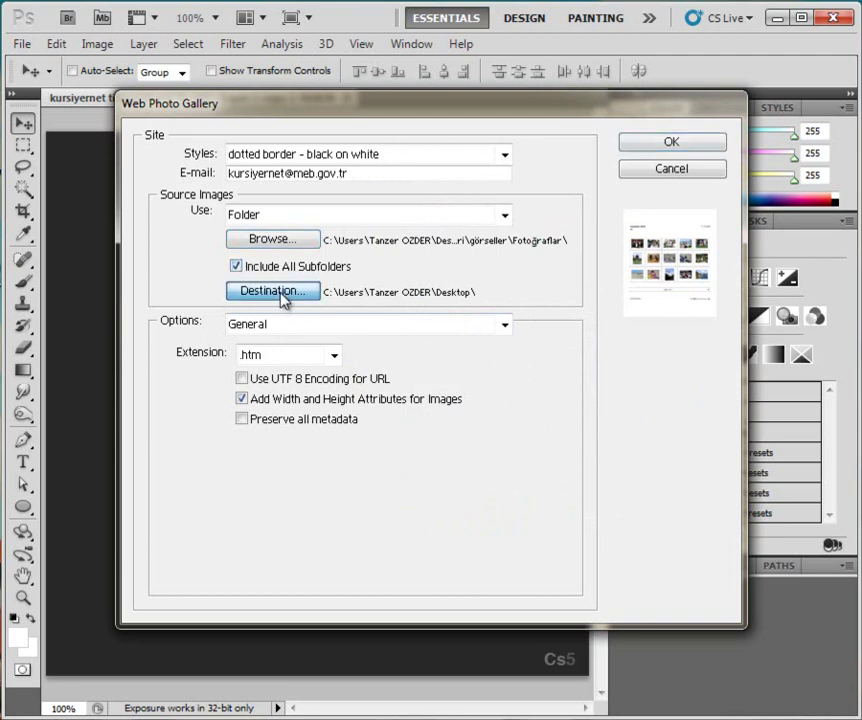
left_click(285, 293)
left_click_drag(685, 275, 412, 231)
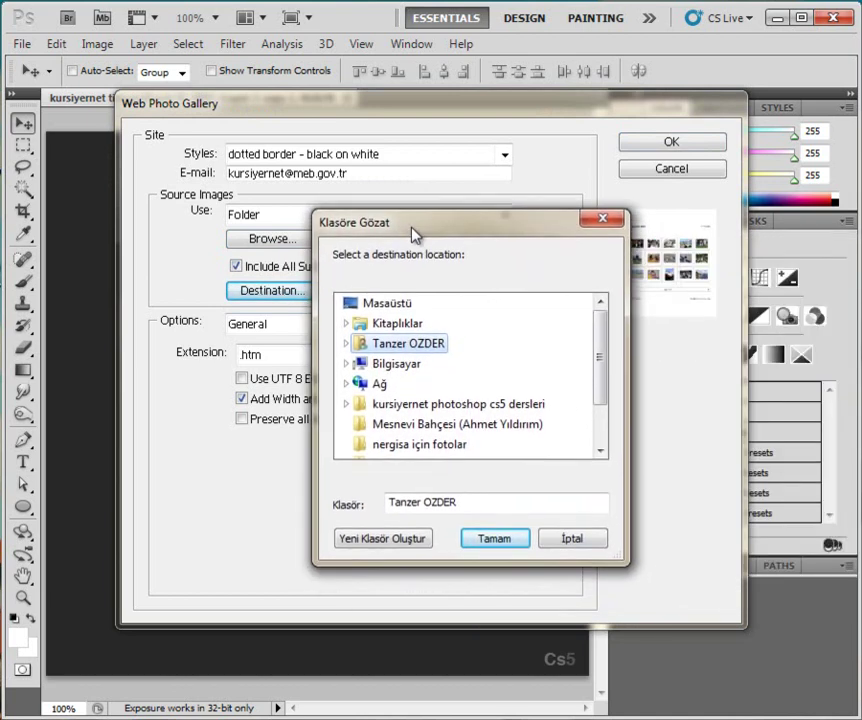
left_click(385, 305)
left_click_drag(441, 501, 339, 503)
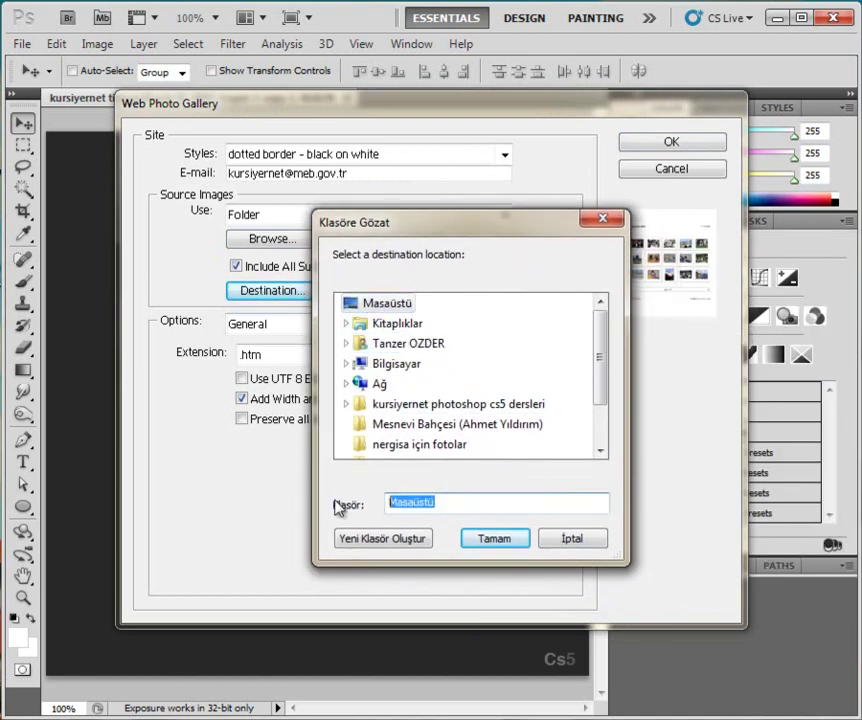
type("web ft")
type("o")
key("BackSpace")
key("BackSpace")
type("to galeri")
- Confirm the Desktop destination, keep General options with .htm, and enable UTF 8 URL encoding
left_click(498, 538)
left_click(288, 327)
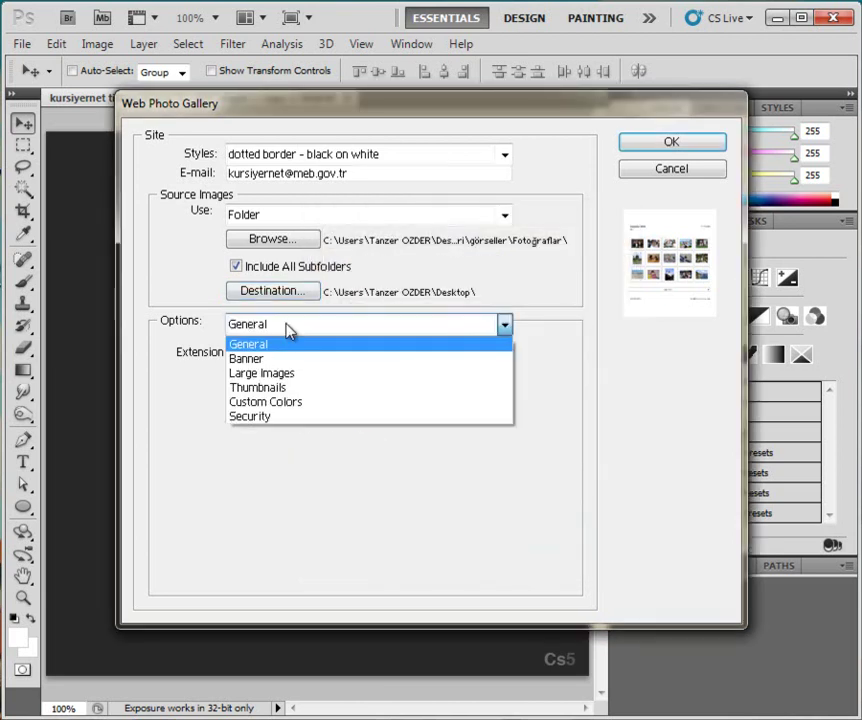
left_click(287, 344)
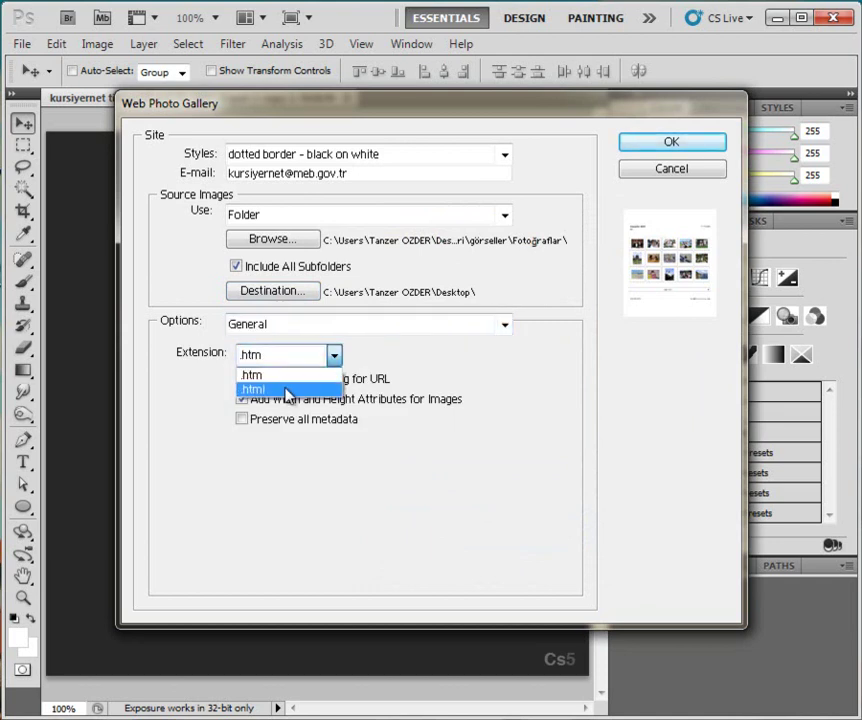
left_click(285, 376)
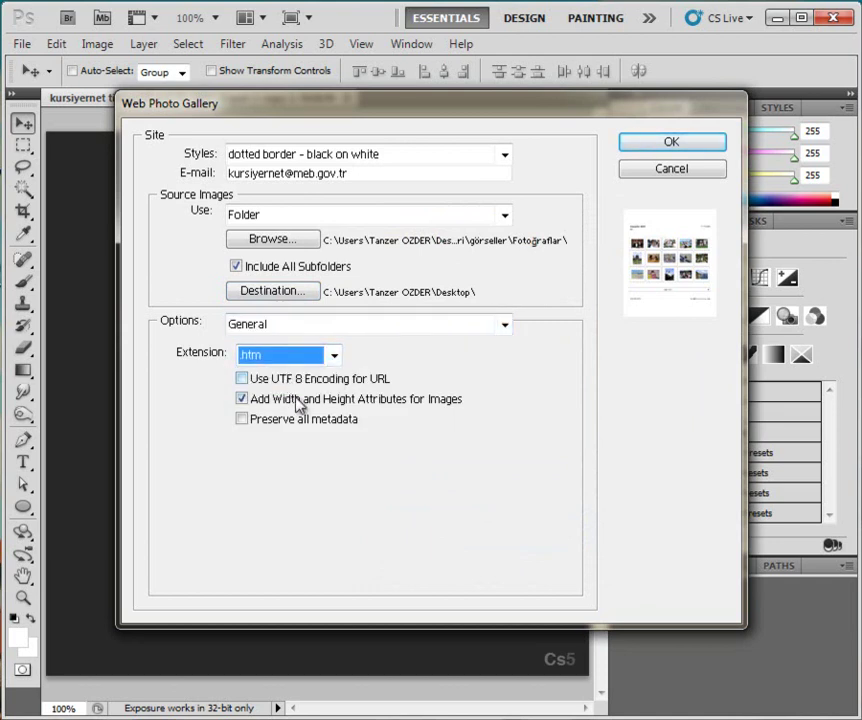
left_click(245, 380)
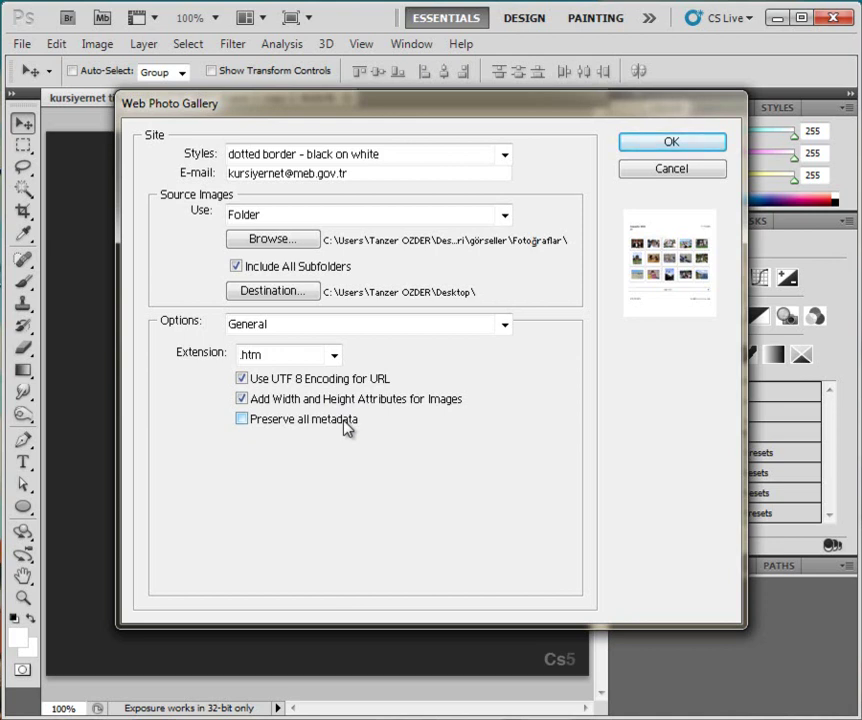
- Turn UTF 8 URL encoding back off and enter kursiyerNet as the banner site name
left_click(241, 379)
left_click(327, 325)
left_click(280, 356)
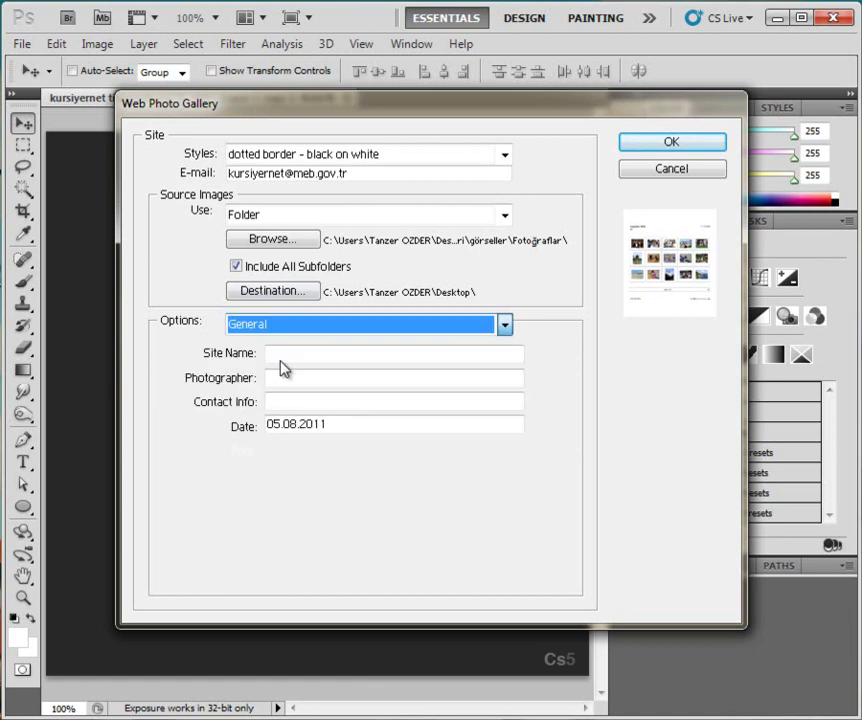
left_click(313, 357)
type("kur")
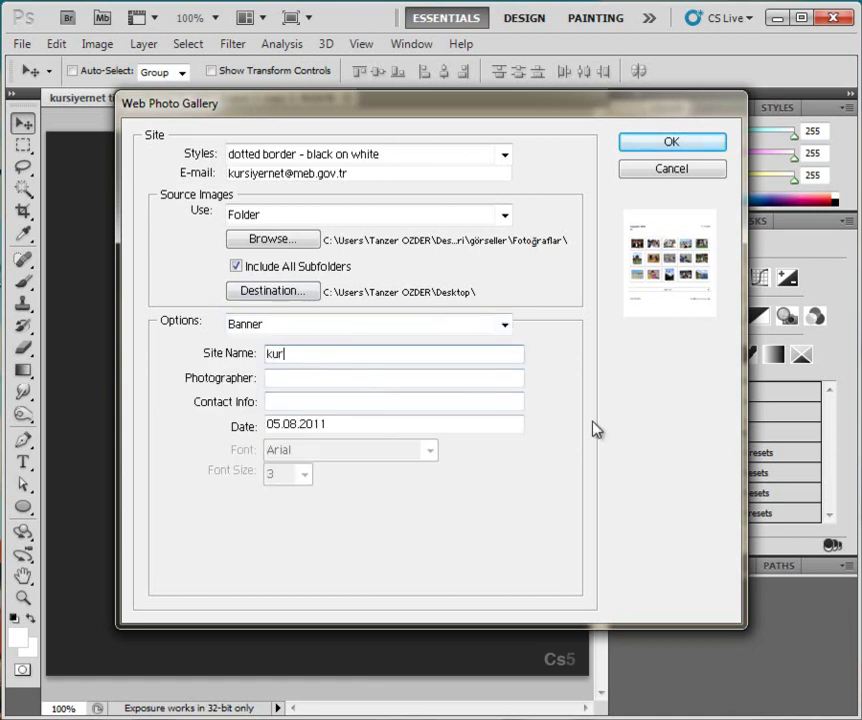
type("siyerNe")
type("t")
- Enter photographer stock's and the contact phone number, and select the 05.08.2011 date
left_click(327, 380)
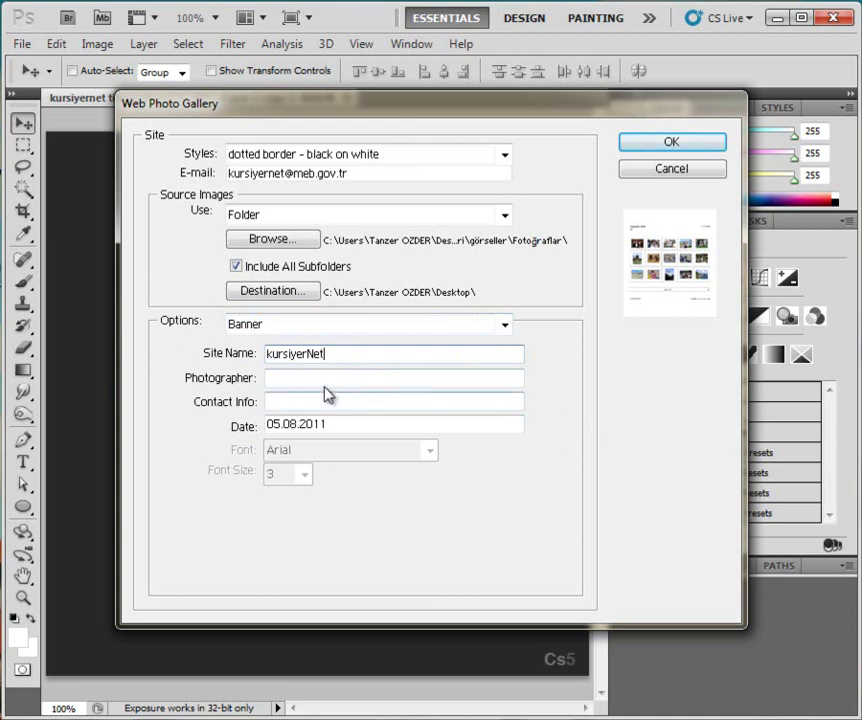
type("tock's")
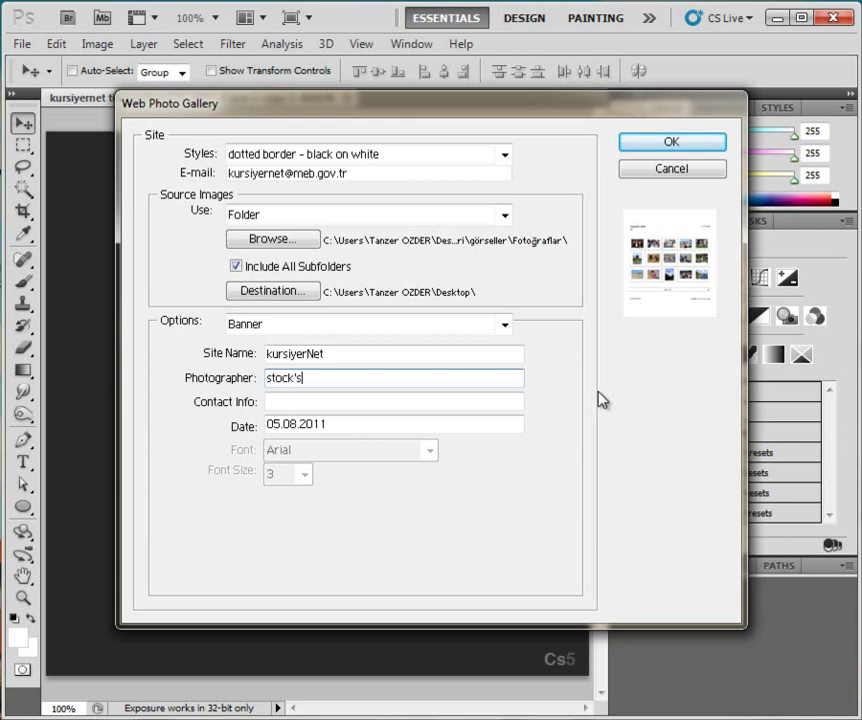
left_click(270, 401)
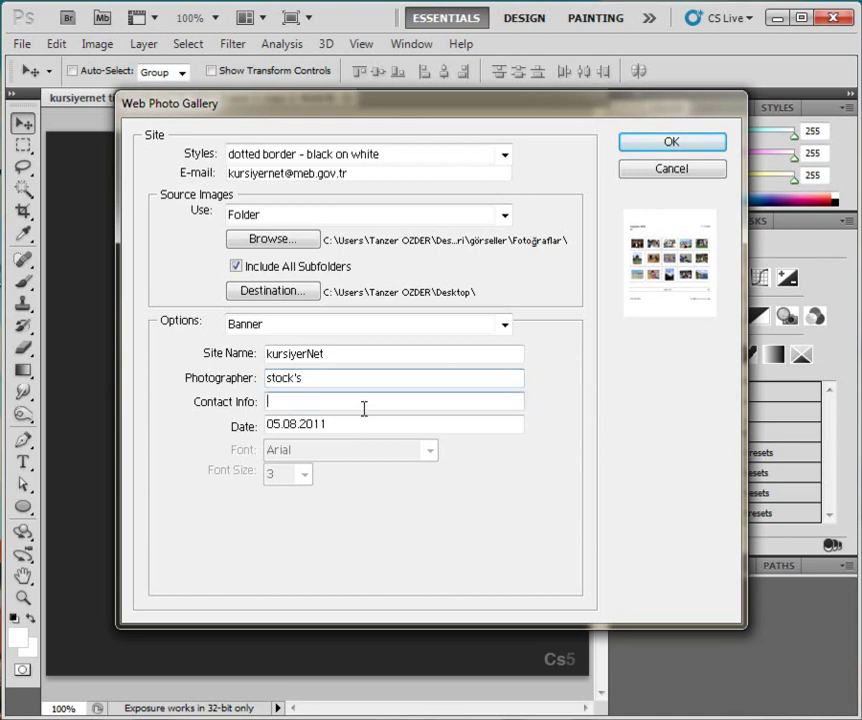
type("0 500")
type(" 00")
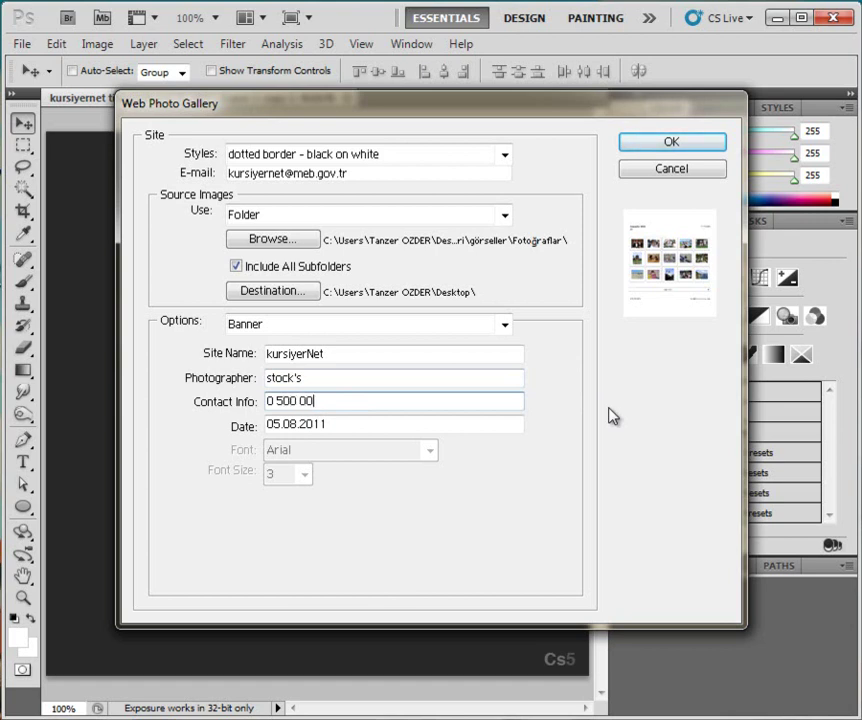
type("0 00 00")
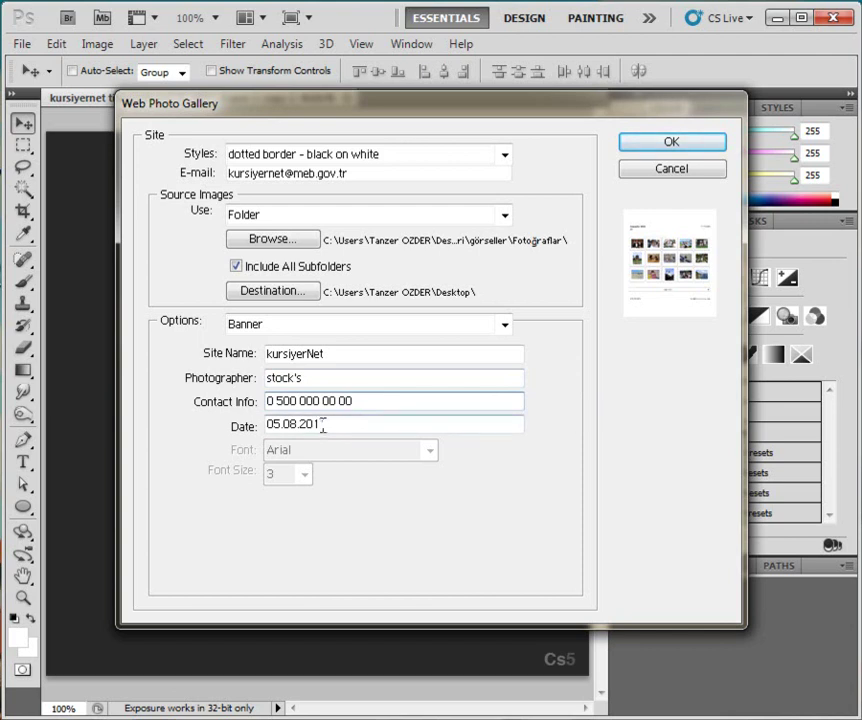
double_click(290, 425)
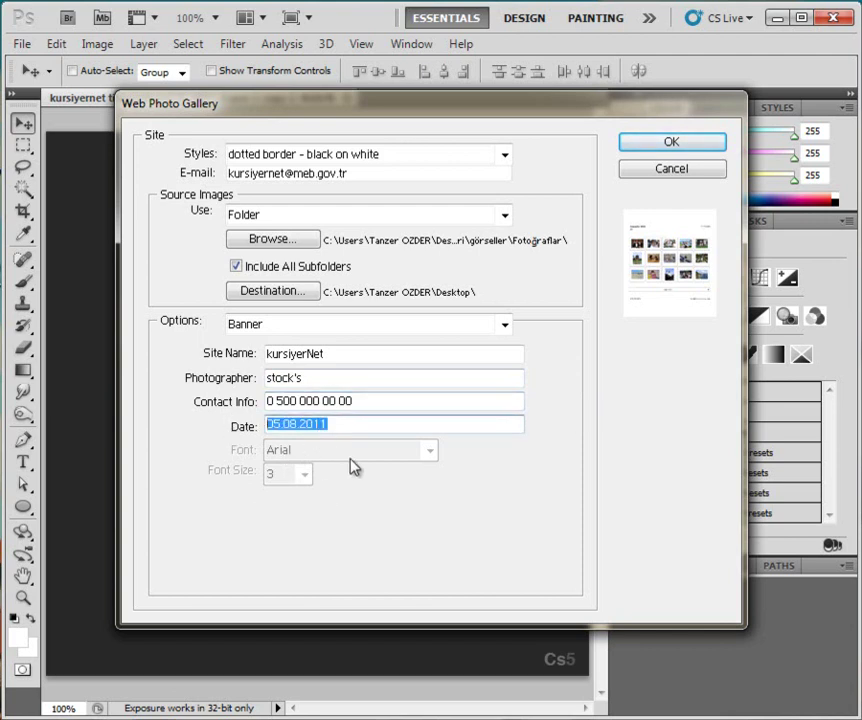
- Set the Large Images resize size to Large, 450 pixels
left_click(348, 322)
left_click(283, 371)
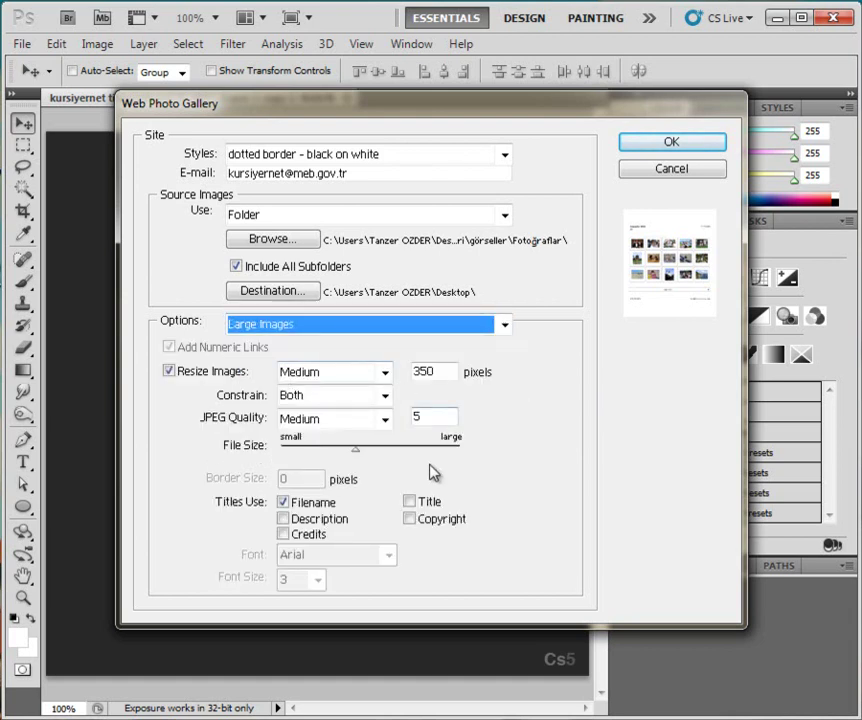
left_click(383, 376)
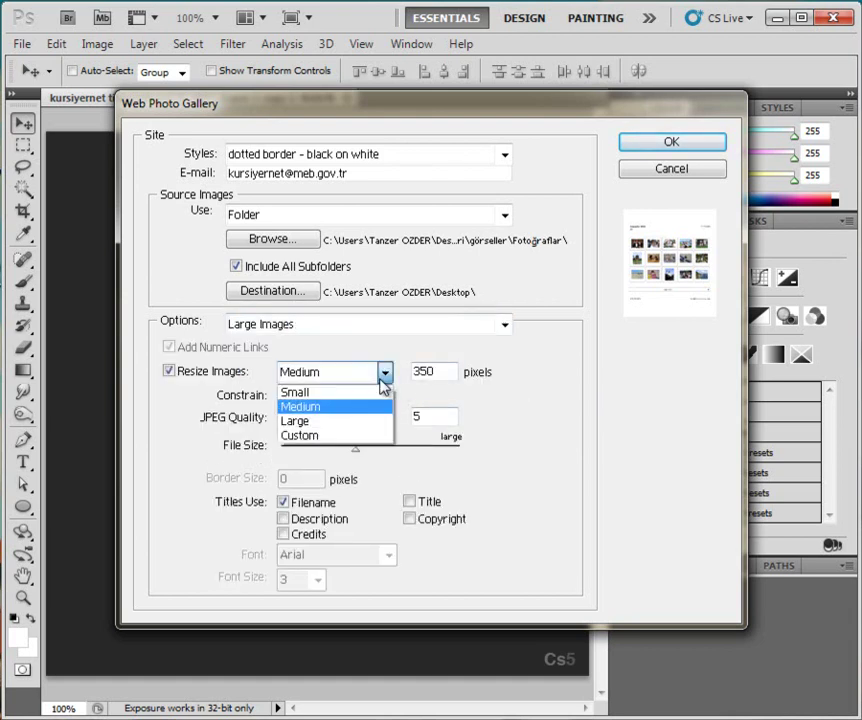
left_click(333, 393)
left_click(385, 372)
left_click(340, 419)
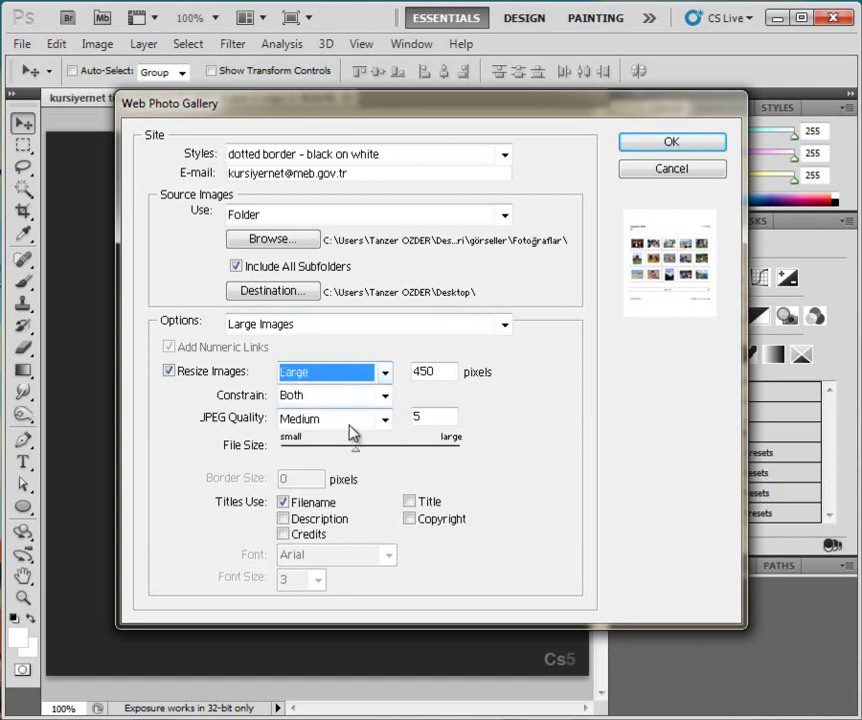
- Keep Both constraint and Medium JPEG quality, leaving copyright out of the titles
left_click(385, 397)
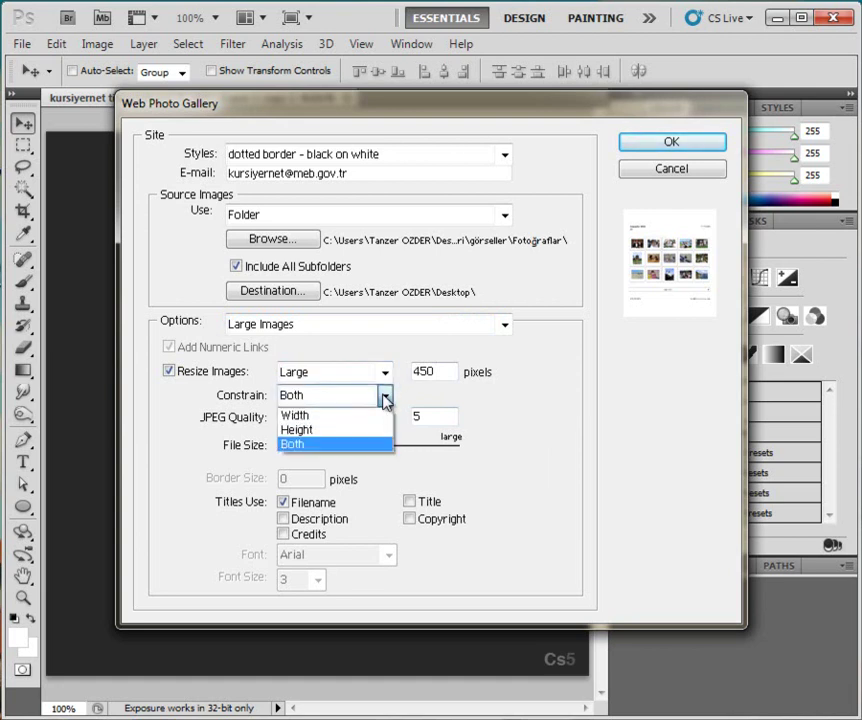
left_click(349, 444)
left_click(385, 420)
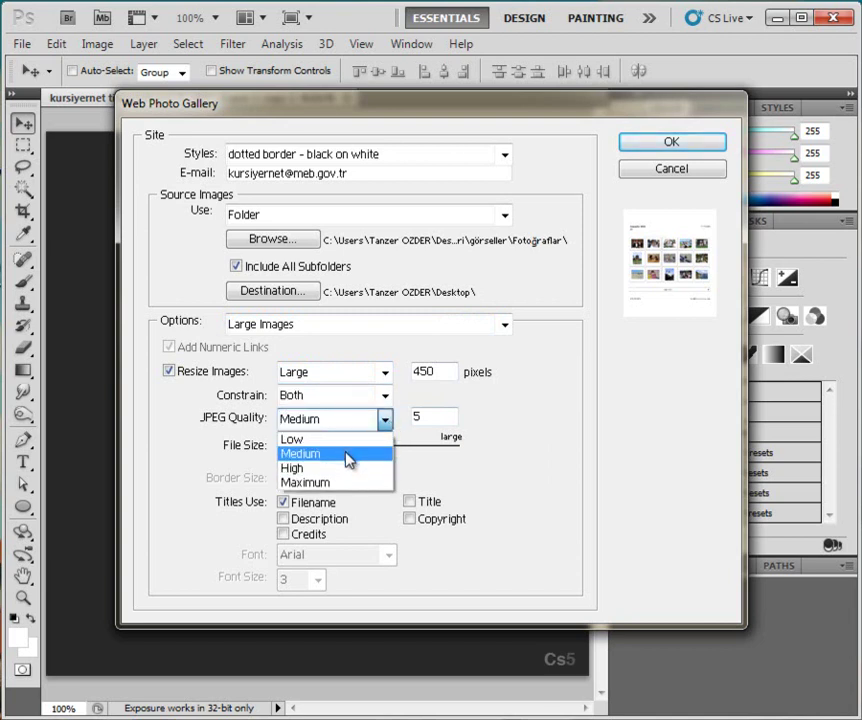
left_click(349, 454)
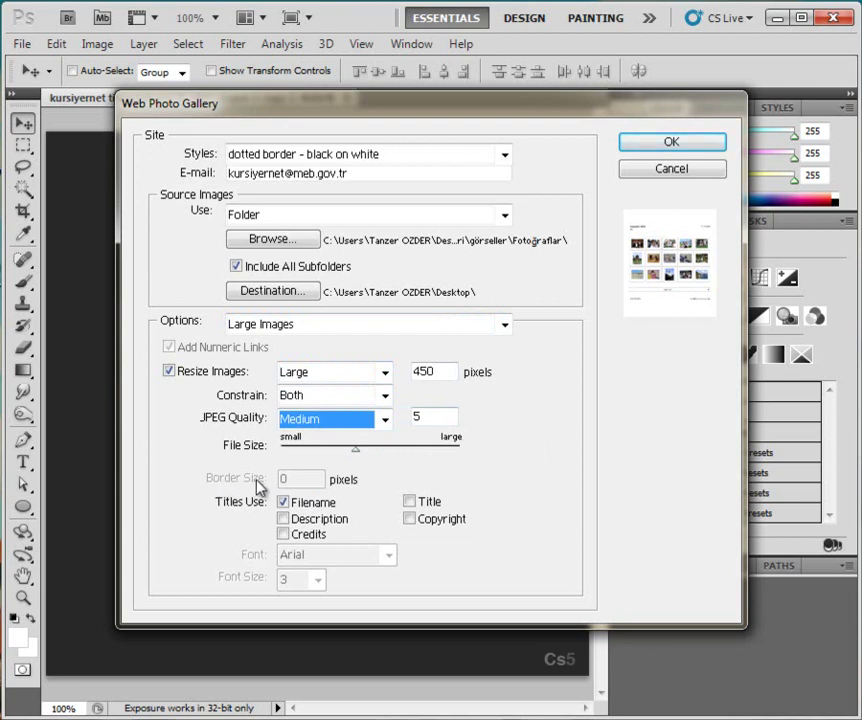
left_click(410, 519)
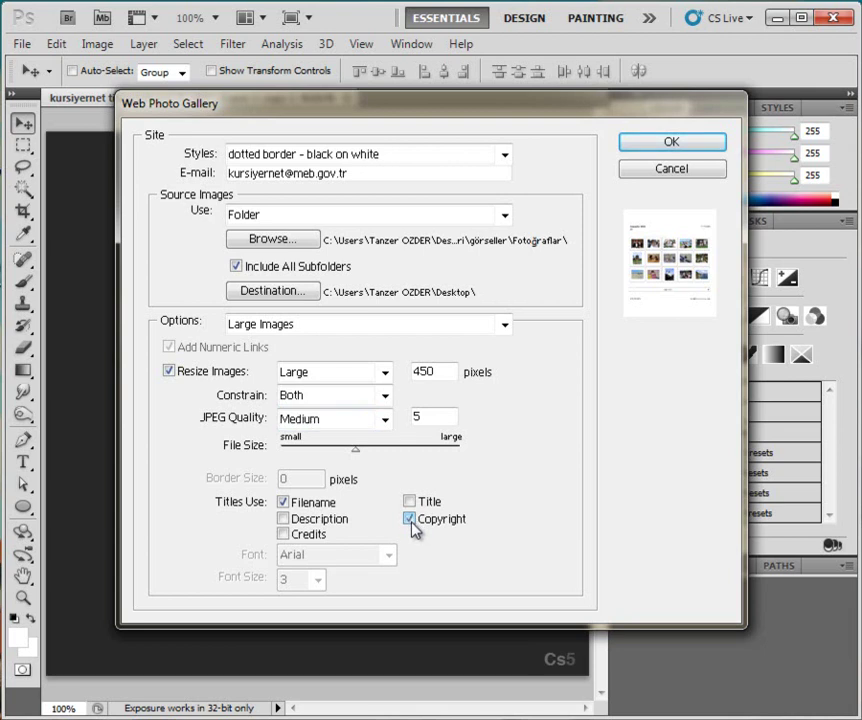
left_click(410, 519)
- Keep Medium 75-pixel thumbnails in 5 columns by 3 rows, then show Custom Colors options
left_click(295, 324)
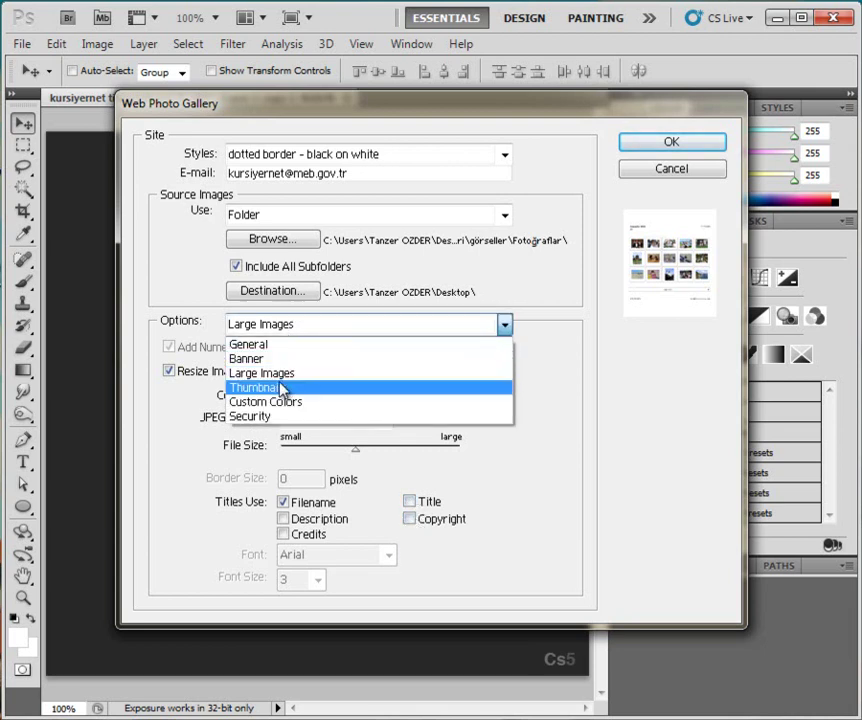
left_click(304, 388)
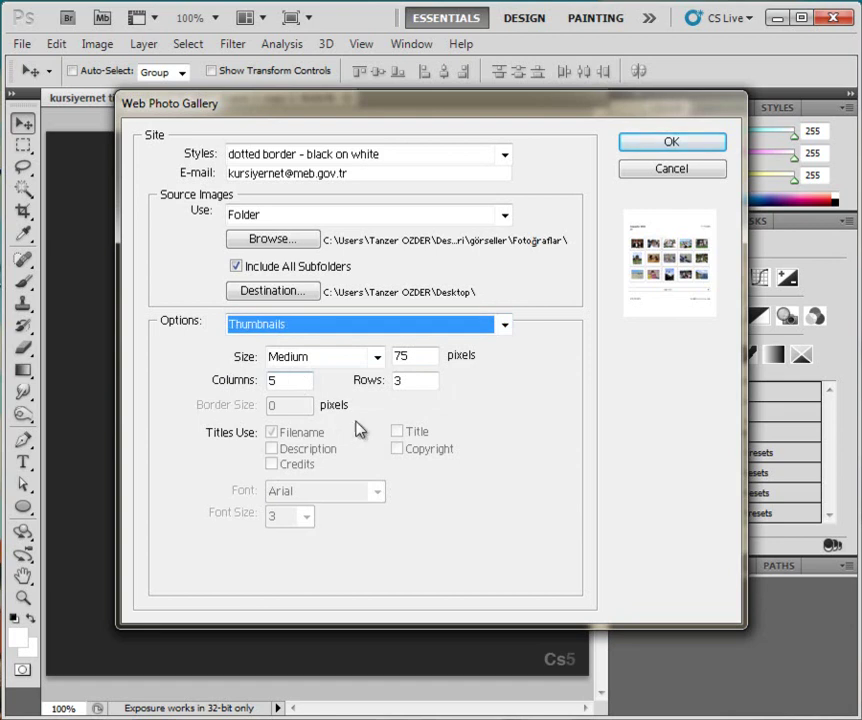
left_click(377, 358)
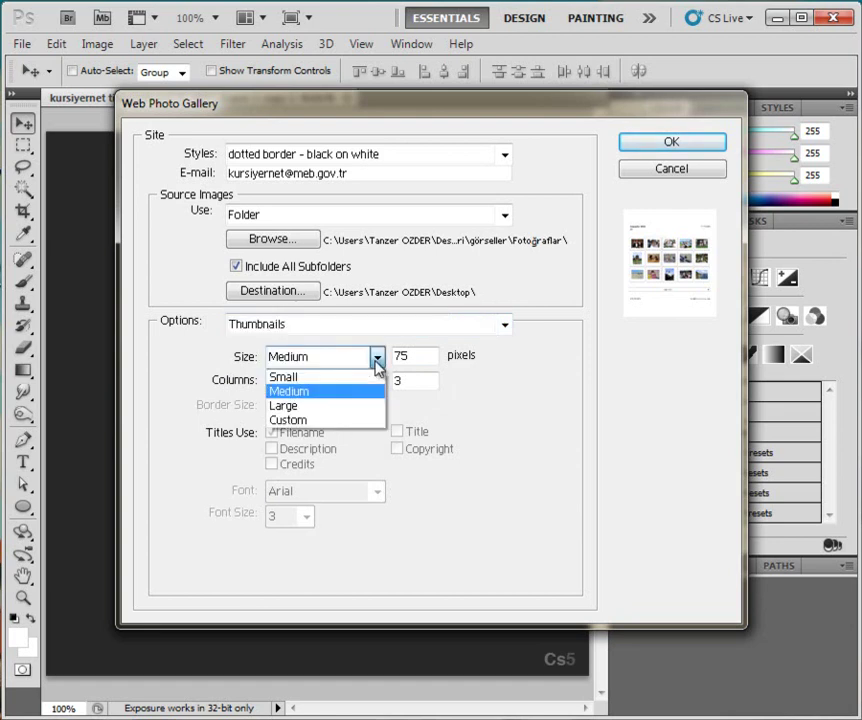
left_click(330, 391)
key("Tab")
key("Tab")
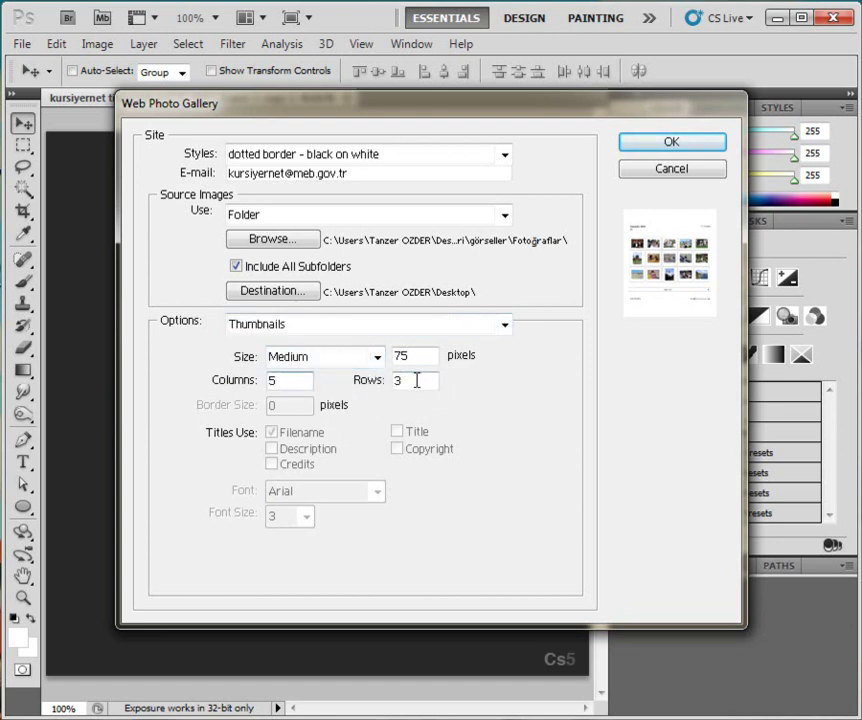
left_click(335, 327)
left_click(304, 404)
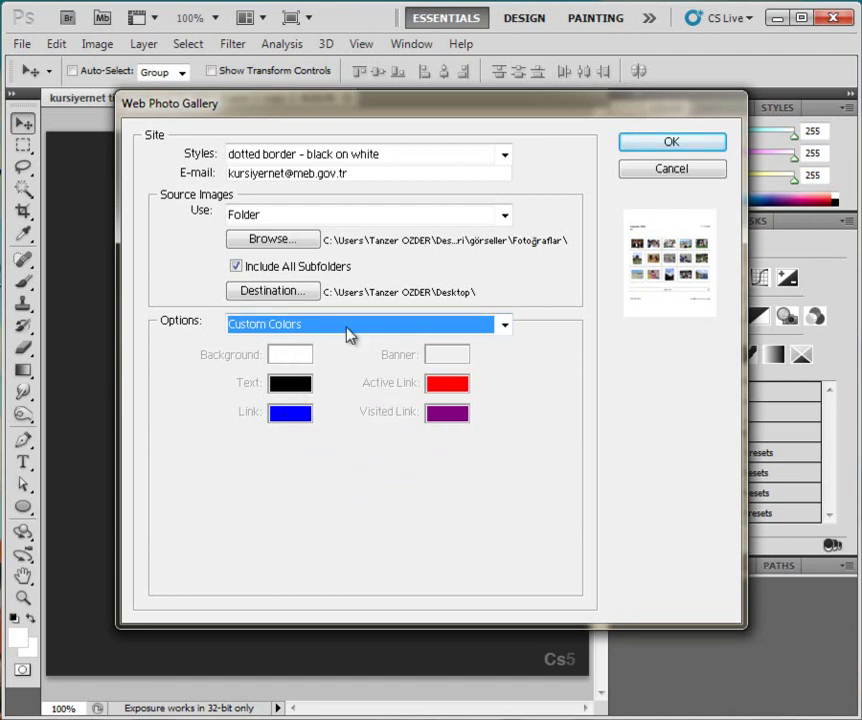
- Enter DENEME as the Security custom watermark text
left_click(347, 326)
left_click(275, 416)
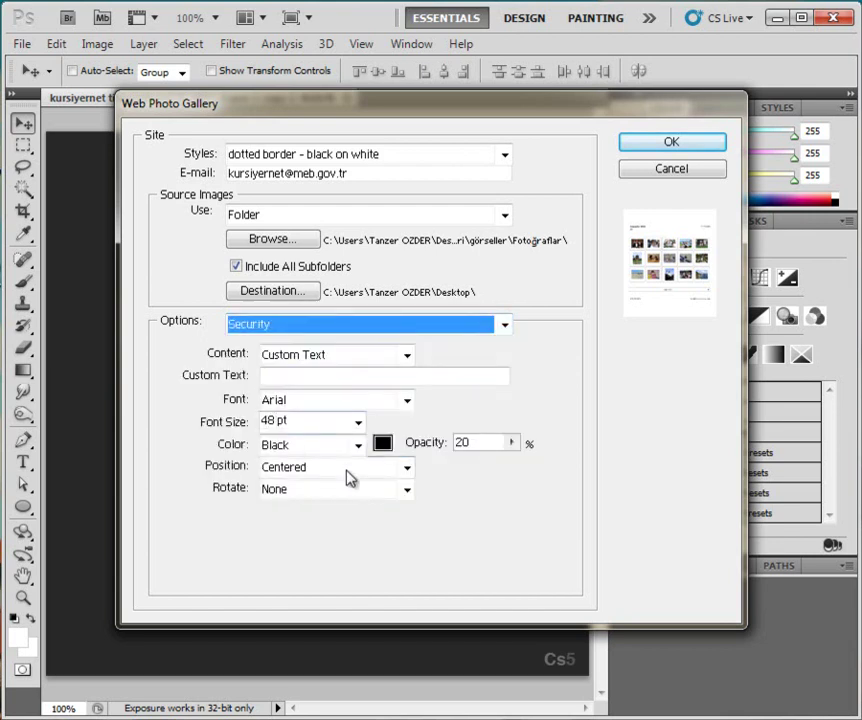
left_click(280, 375)
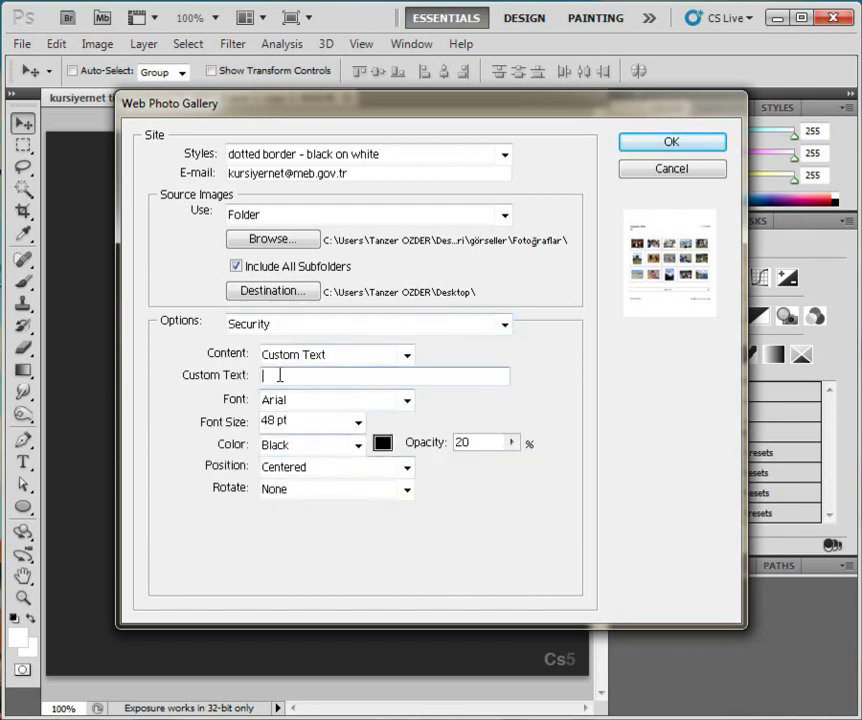
type("DENEME")
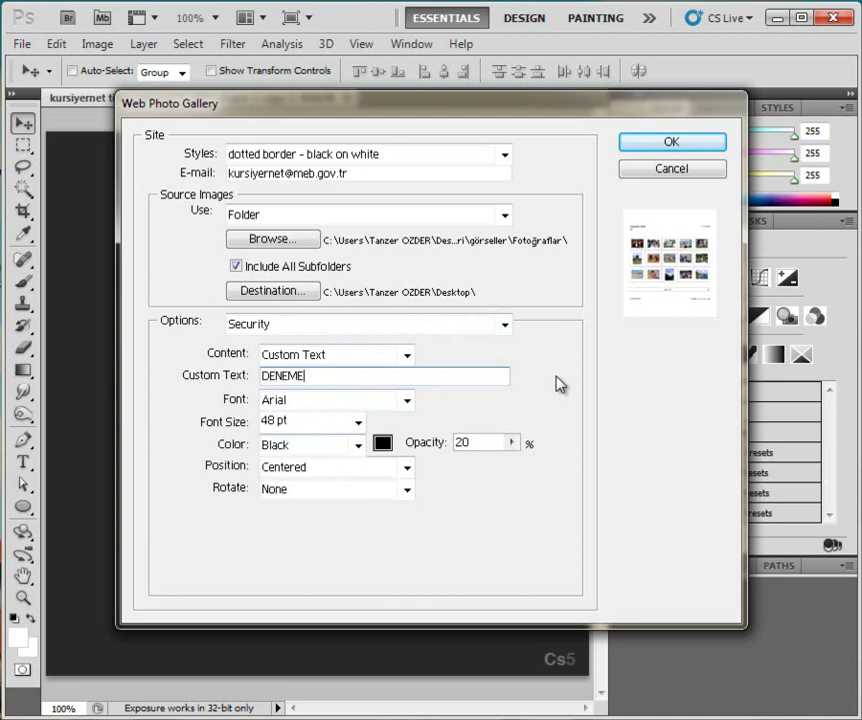
- Make the watermark white, rotated 45 Degrees Left, and generate the gallery
left_click(382, 442)
left_click_drag(281, 314, 234, 291)
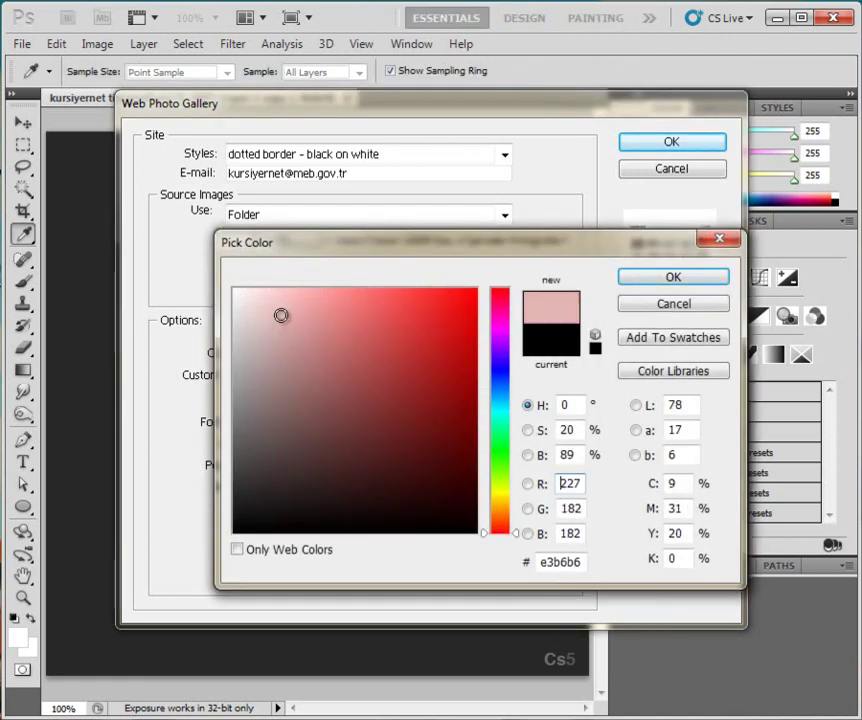
left_click(628, 280)
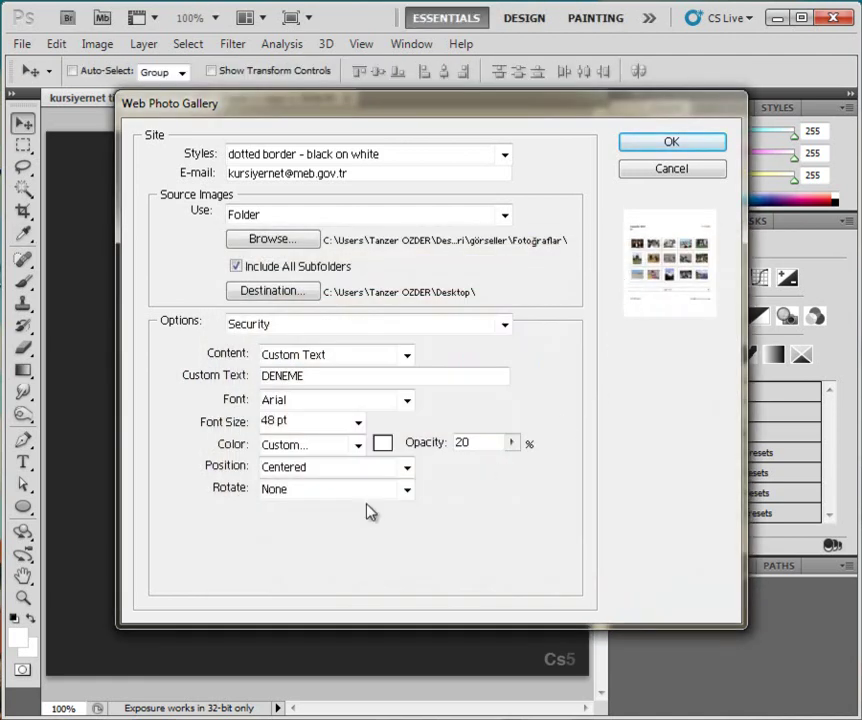
left_click(338, 490)
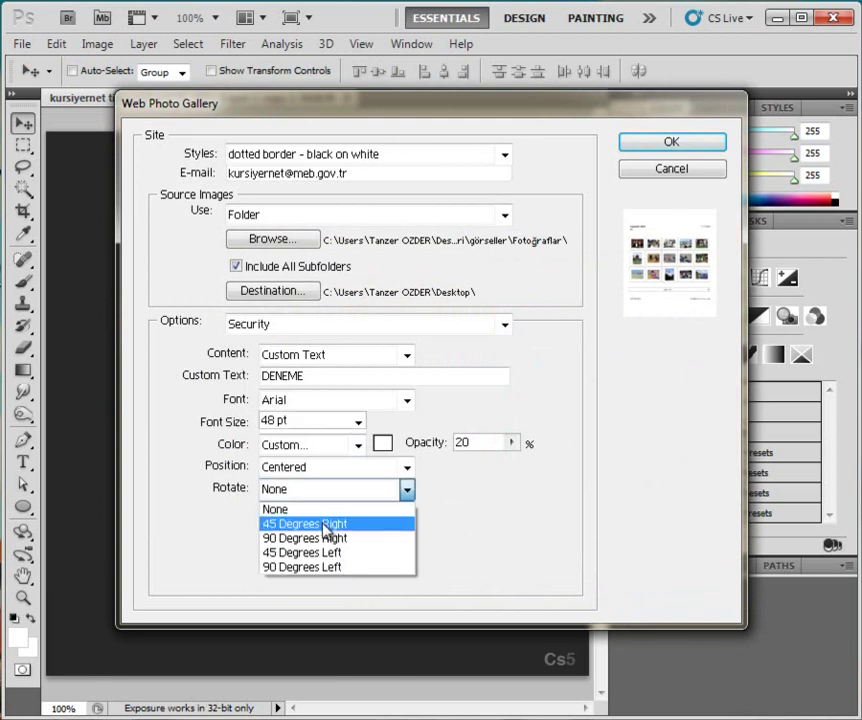
left_click(321, 553)
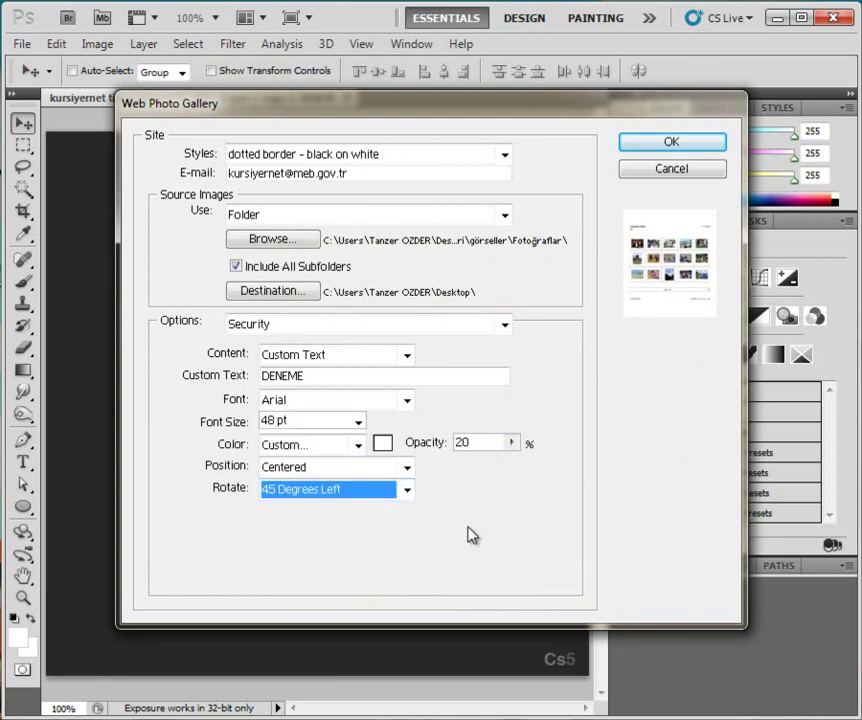
left_click(660, 142)
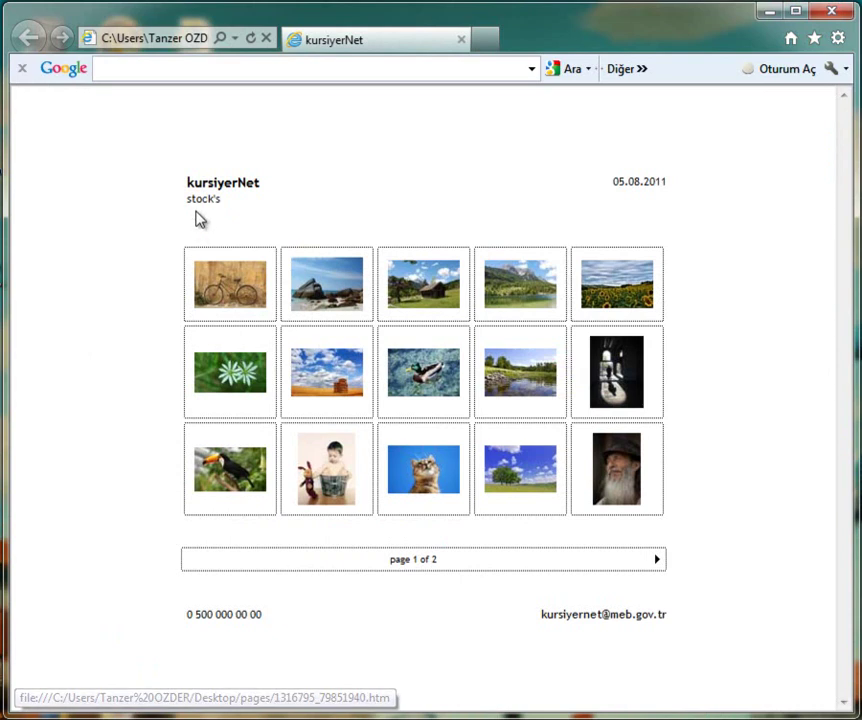
- Highlight the gallery banner's site title, photographer and phone number lines in the browser
left_click_drag(186, 183, 272, 182)
left_click_drag(187, 200, 231, 200)
left_click(308, 227)
double_click(206, 614)
left_click(300, 626)
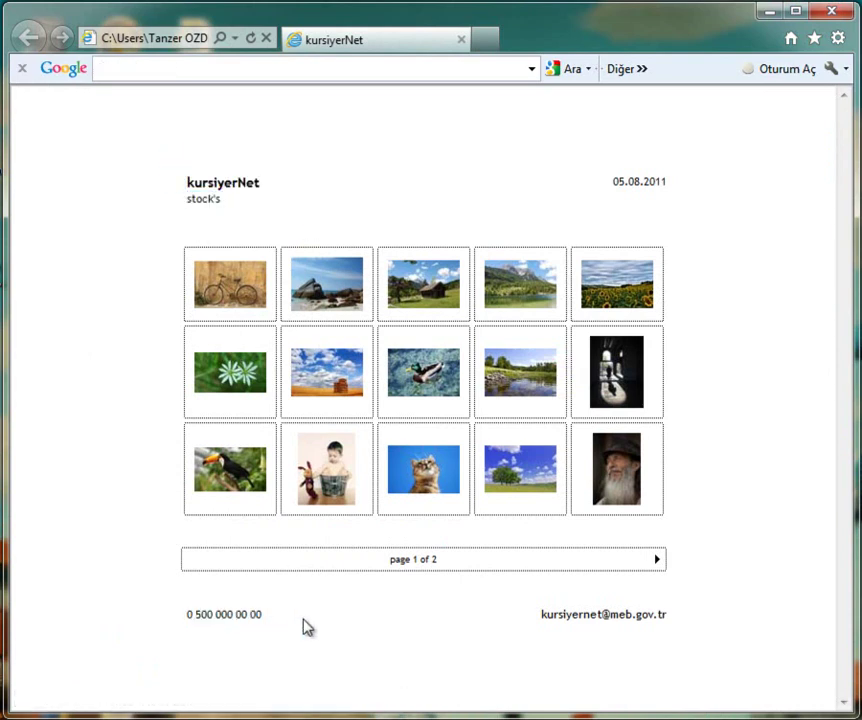
- Open the river photo's large view and browse the large photos through to kedi.jpg
left_click(514, 389)
left_click(620, 690)
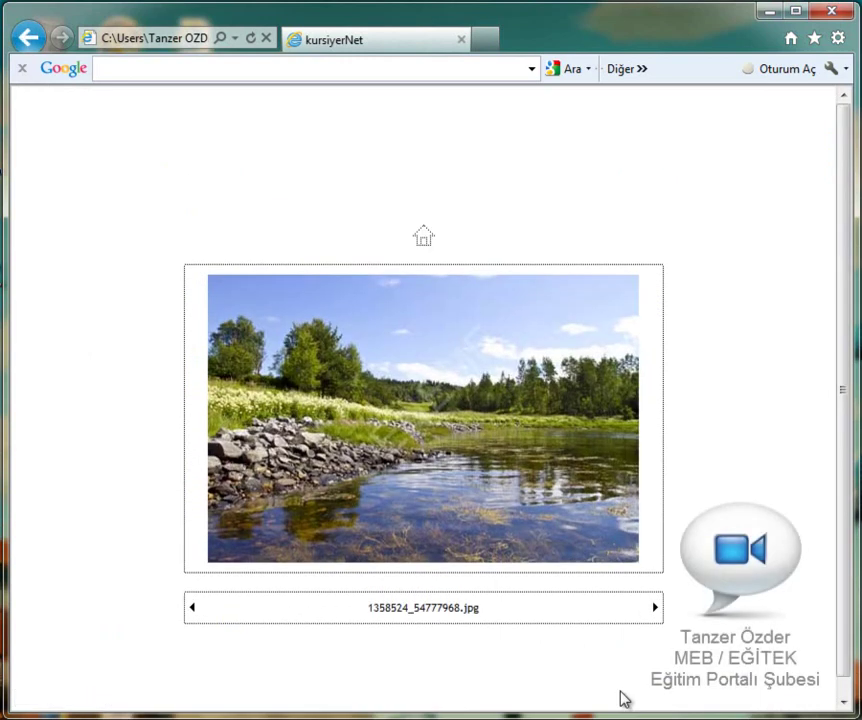
left_click(655, 607)
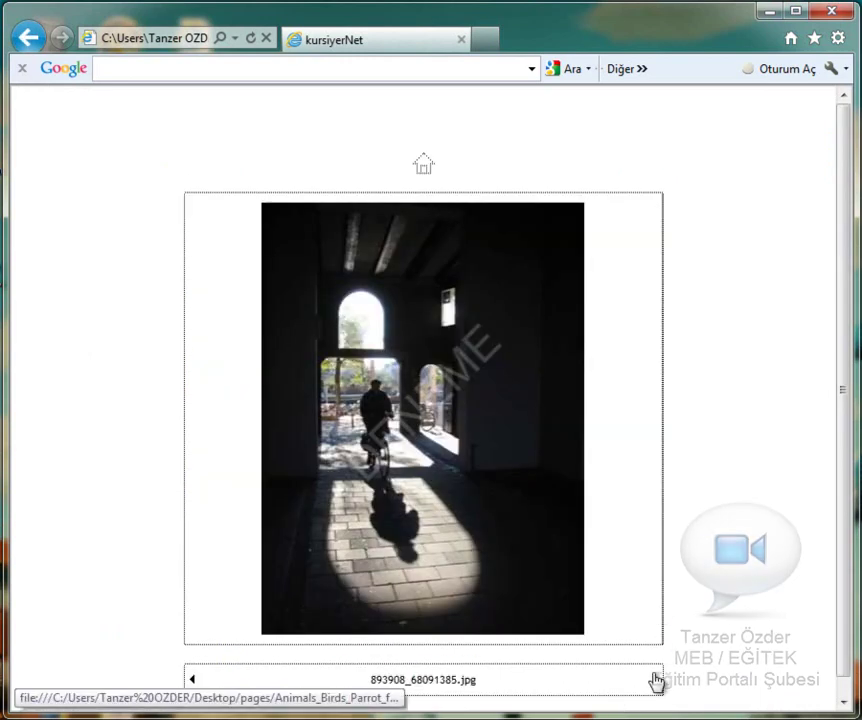
left_click(656, 680)
left_click(655, 598)
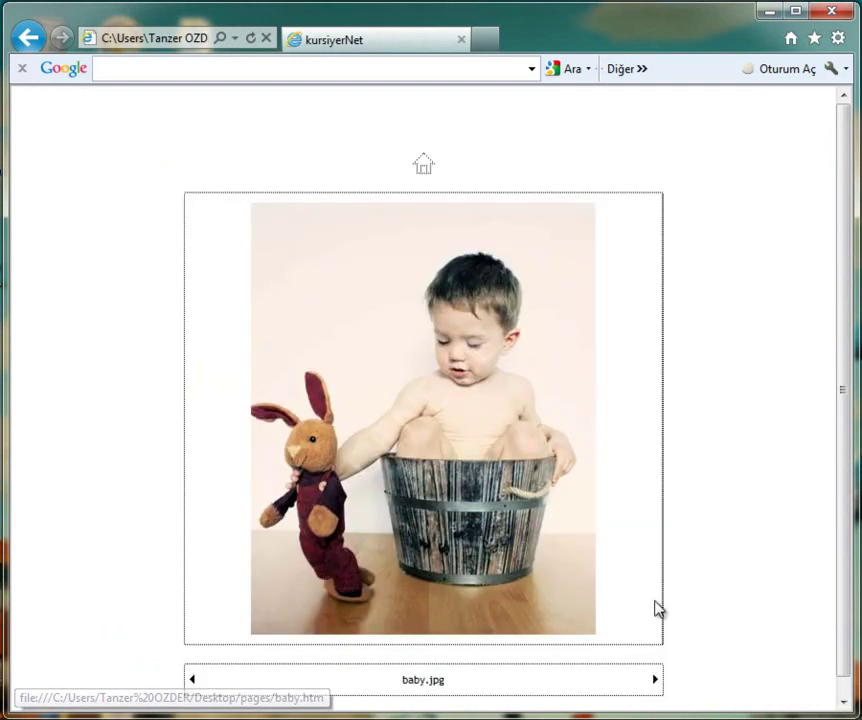
left_click(656, 682)
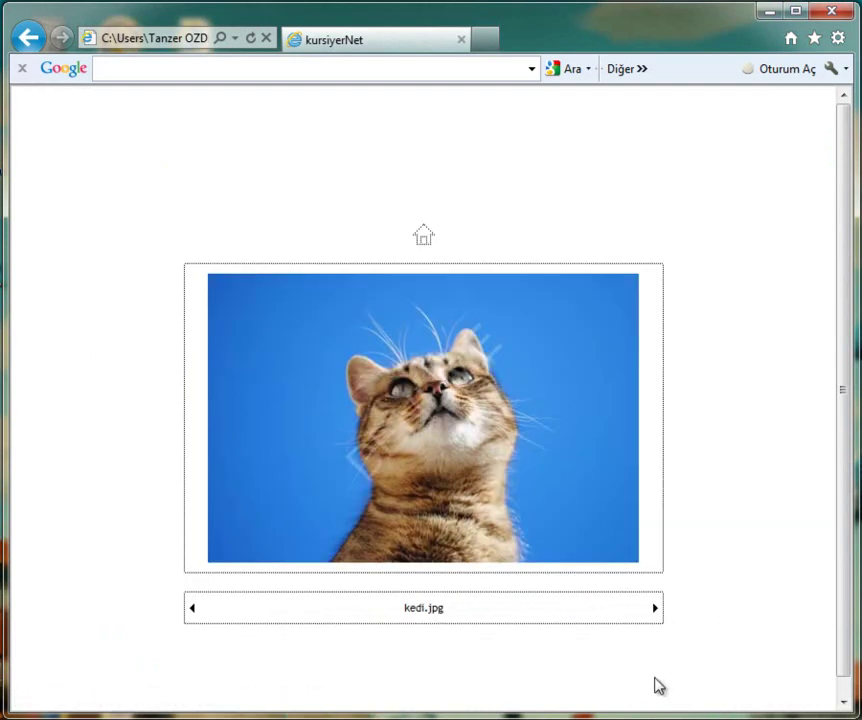